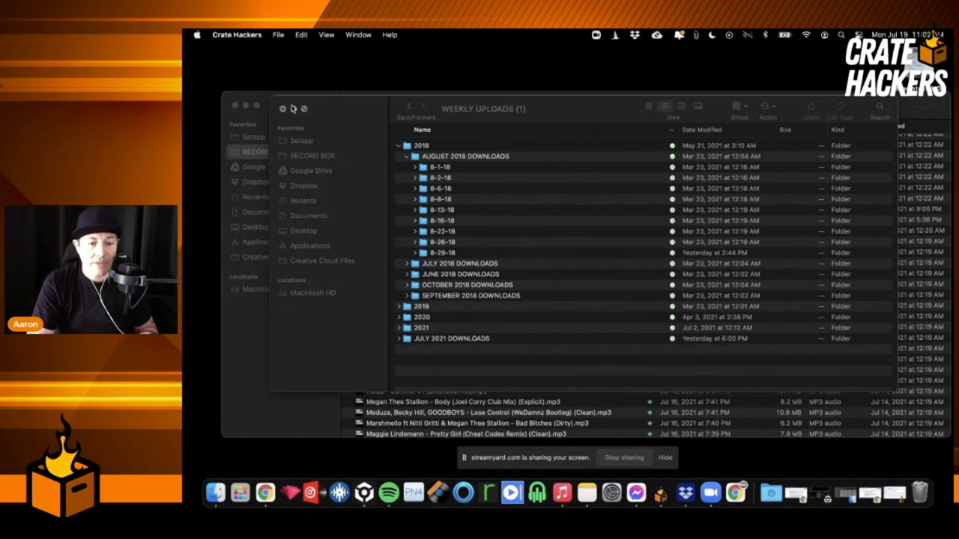
Browse the nested download folders inside the 2018 section of WEEKLY UPLOADS, expanding dated subfolders to examine how the tracks are stored
{"action": "left_click_drag", "start_coordinate": [349, 111], "coordinate": [327, 95]}
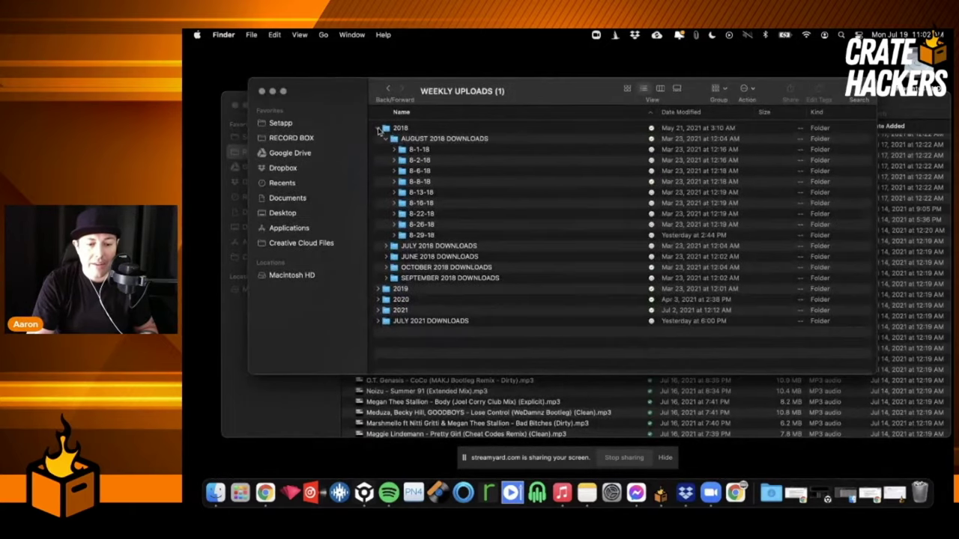
{"action": "left_click", "coordinate": [393, 149]}
{"action": "left_click", "coordinate": [393, 193]}
{"action": "left_click", "coordinate": [393, 236]}
{"action": "scroll", "coordinate": [397, 269], "scroll_direction": "down", "scroll_amount": 3}
{"action": "left_click", "coordinate": [393, 257]}
{"action": "scroll", "coordinate": [415, 258], "scroll_direction": "down", "scroll_amount": 5}
{"action": "scroll", "coordinate": [418, 259], "scroll_direction": "down", "scroll_amount": 3}
{"action": "left_click", "coordinate": [400, 260]}
{"action": "left_click", "coordinate": [400, 272]}
{"action": "scroll", "coordinate": [452, 262], "scroll_direction": "down", "scroll_amount": 3}
{"action": "scroll", "coordinate": [452, 263], "scroll_direction": "down", "scroll_amount": 2}
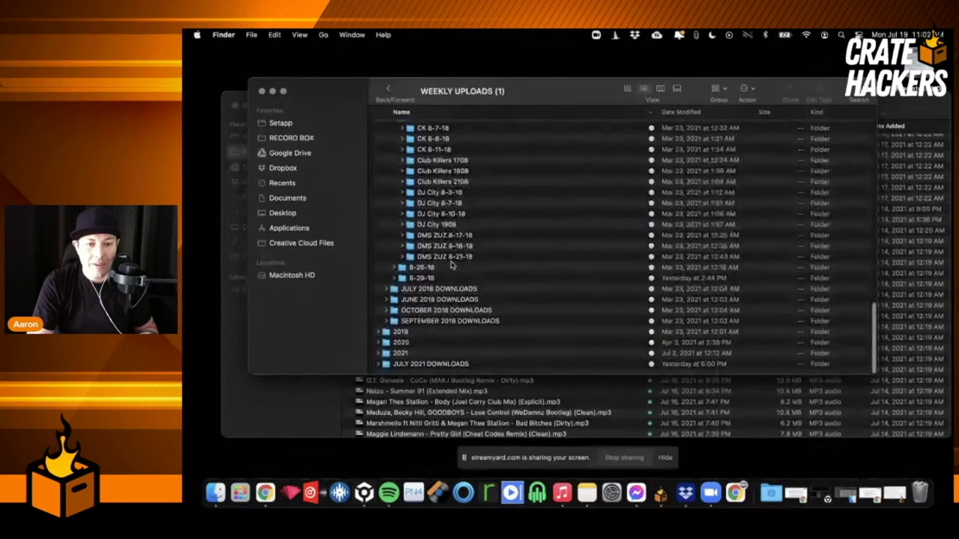
{"action": "scroll", "coordinate": [452, 262], "scroll_direction": "up", "scroll_amount": 2}
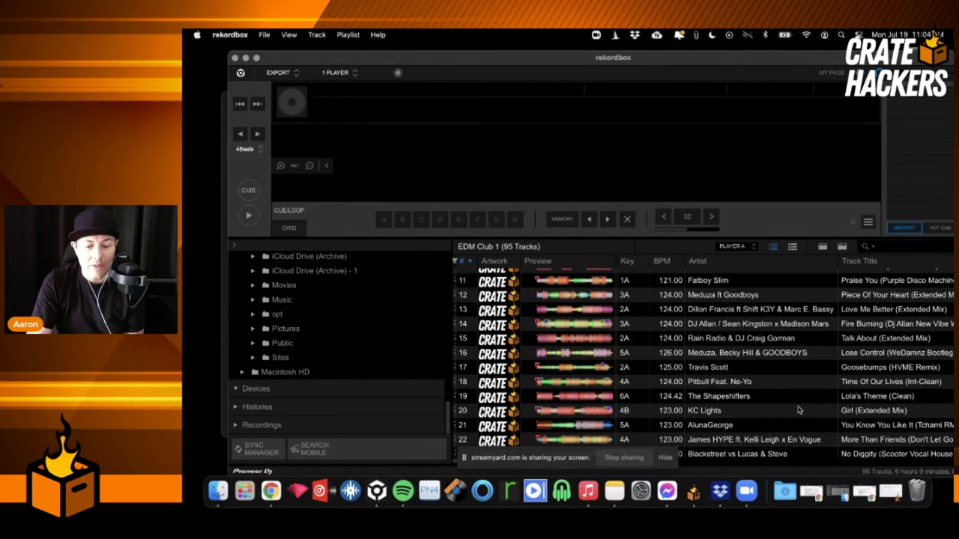
Switch to Chrome, open the Direct Music Service site in a new tab and log in to the music list
{"action": "left_click", "coordinate": [270, 491]}
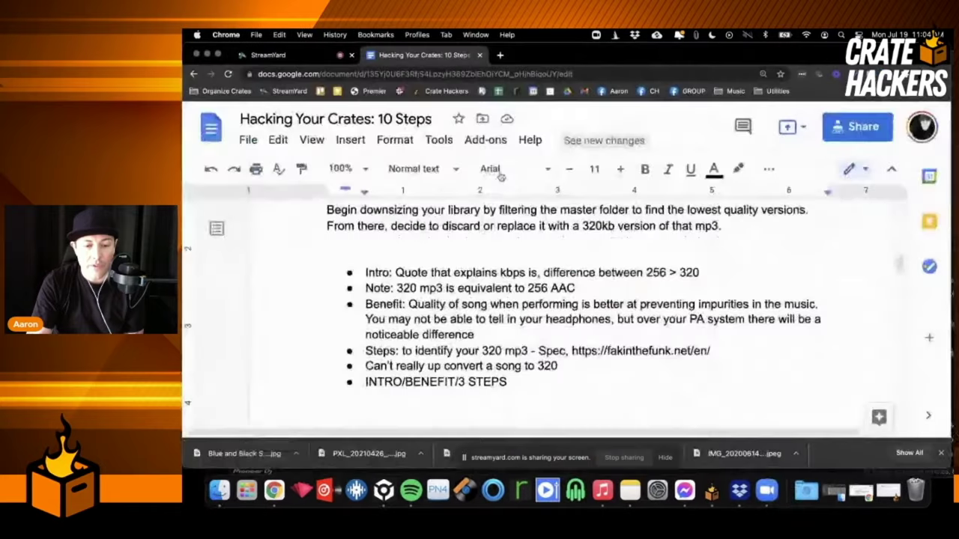
{"action": "key", "text": "super+t"}
{"action": "type", "text": "dm"}
{"action": "key", "text": "BackSpace"}
{"action": "left_click", "coordinate": [462, 113]}
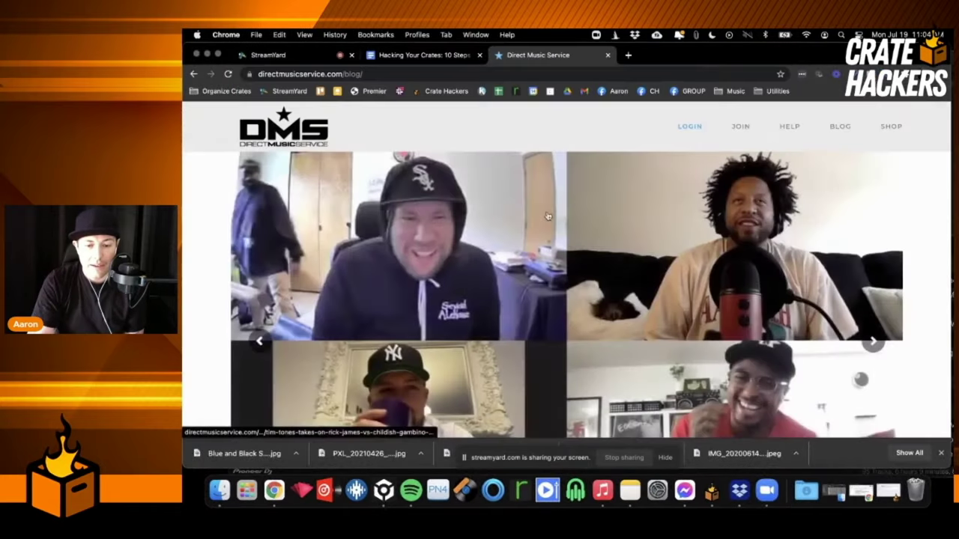
{"action": "left_click", "coordinate": [689, 125]}
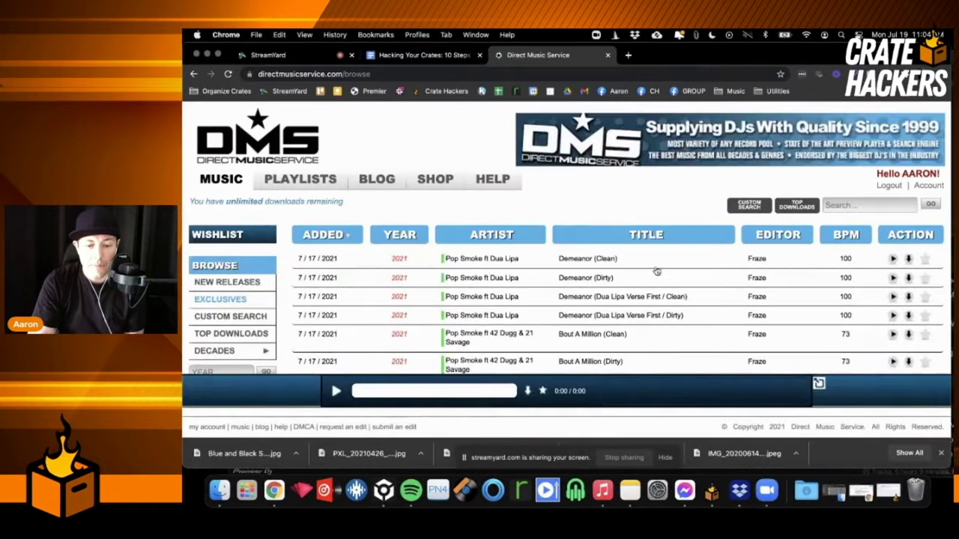
Download Pop Smoke ft Dua Lipa - Demeanor (Clean) and view the recent files in the downloads folder
{"action": "left_click", "coordinate": [908, 259]}
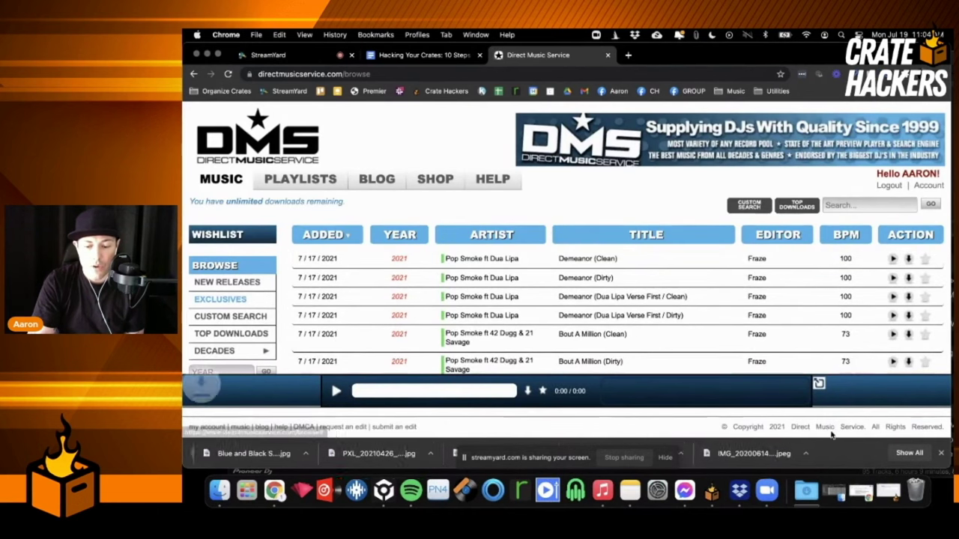
{"action": "left_click", "coordinate": [808, 493]}
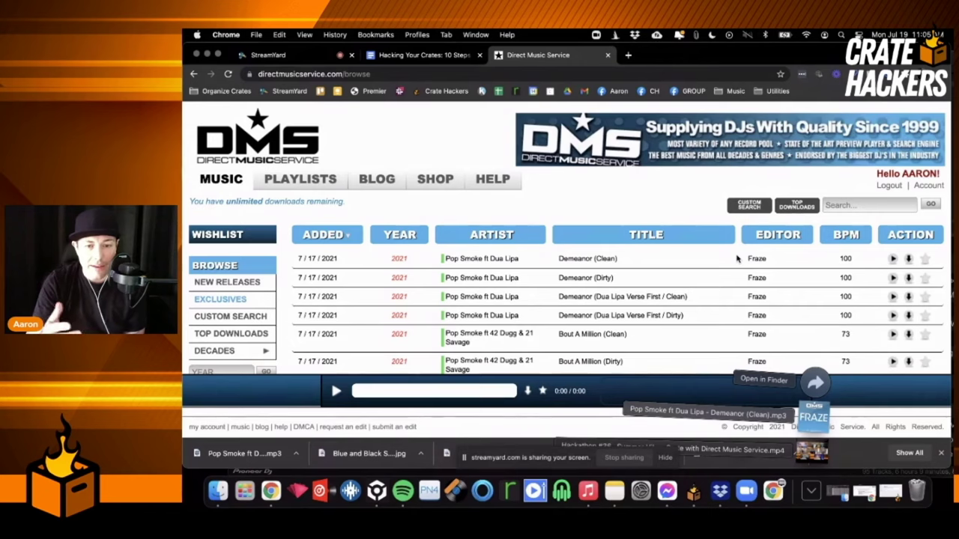
Minimize the rekordbox, Chrome and WEEKLY UPLOADS windows and look through the tracks in the RECORD BOX folder
{"action": "key", "text": "super+Tab"}
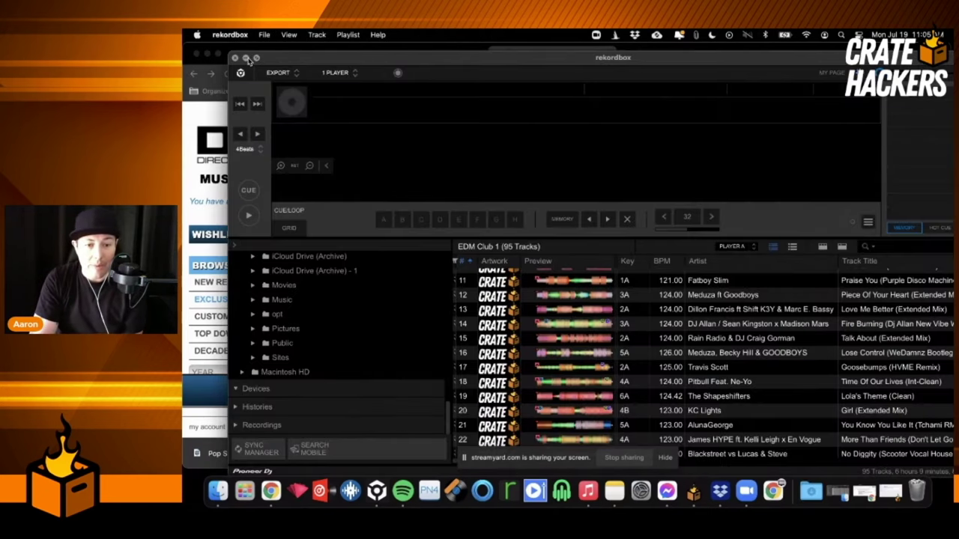
{"action": "left_click", "coordinate": [246, 58]}
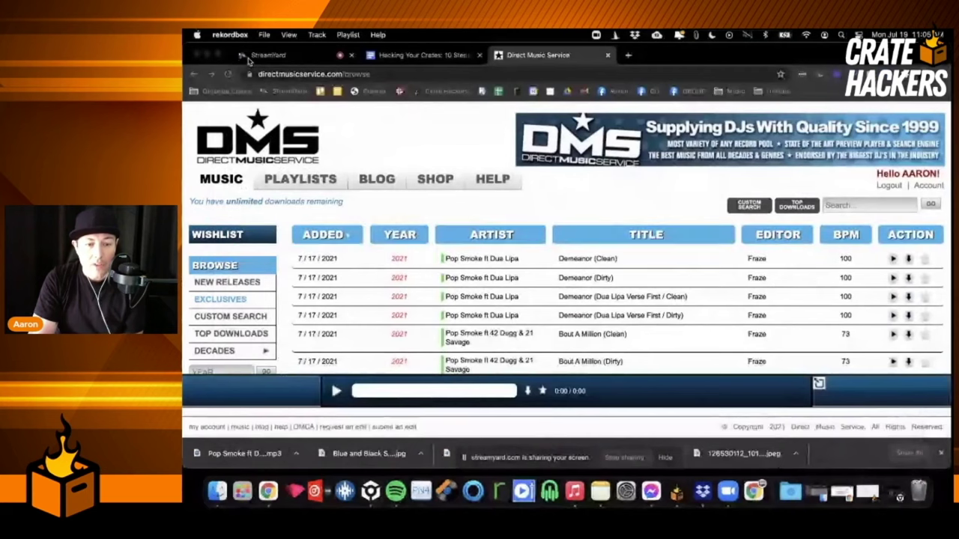
{"action": "left_click", "coordinate": [208, 54]}
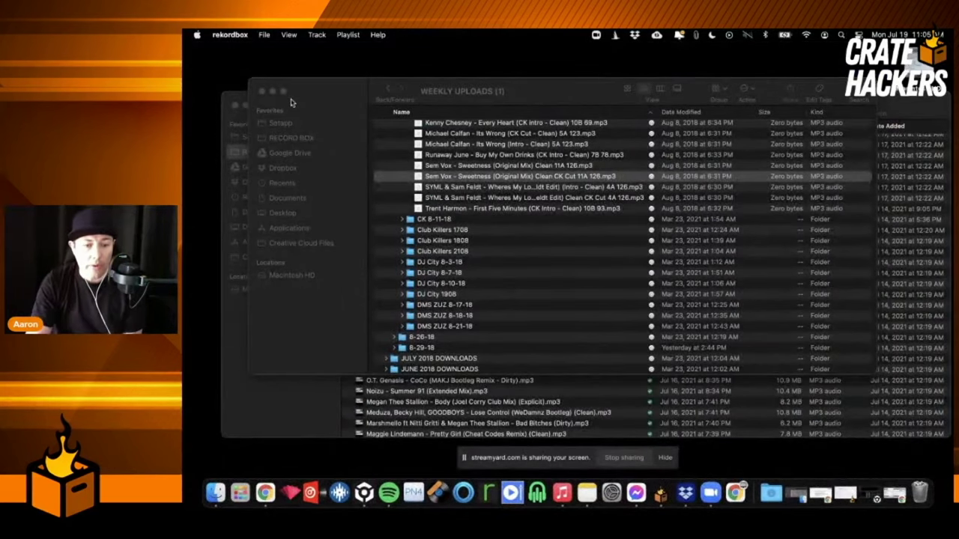
{"action": "left_click", "coordinate": [272, 90]}
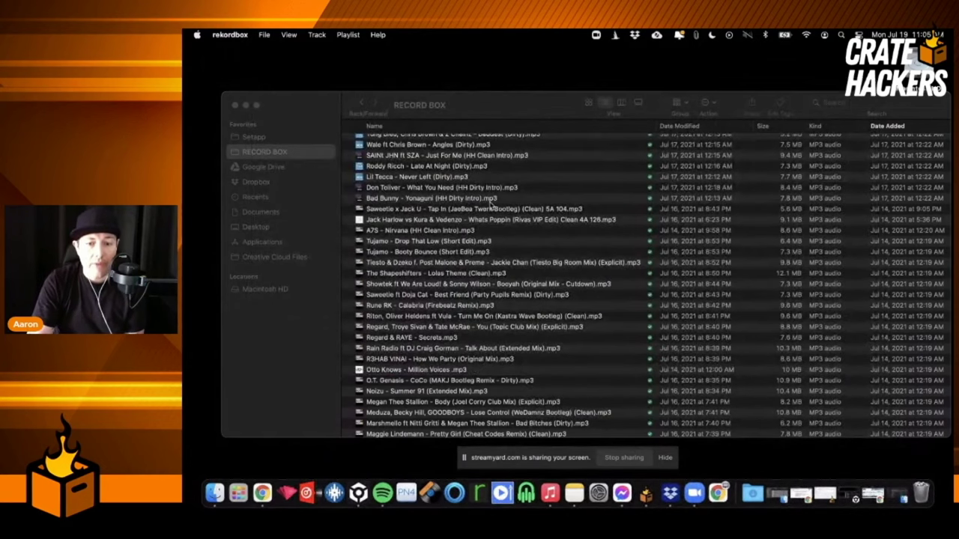
{"action": "scroll", "coordinate": [490, 200], "scroll_direction": "down", "scroll_amount": 6}
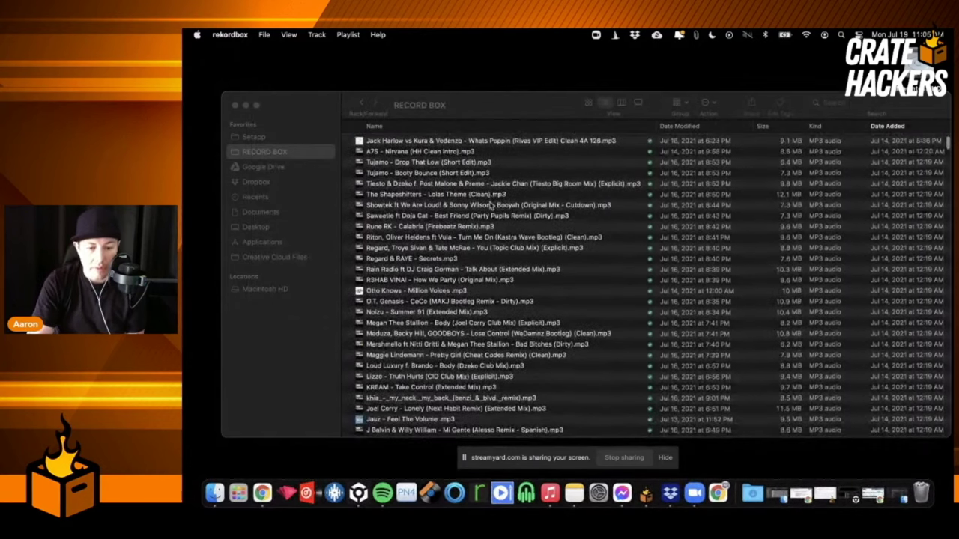
{"action": "scroll", "coordinate": [491, 205], "scroll_direction": "up", "scroll_amount": 2}
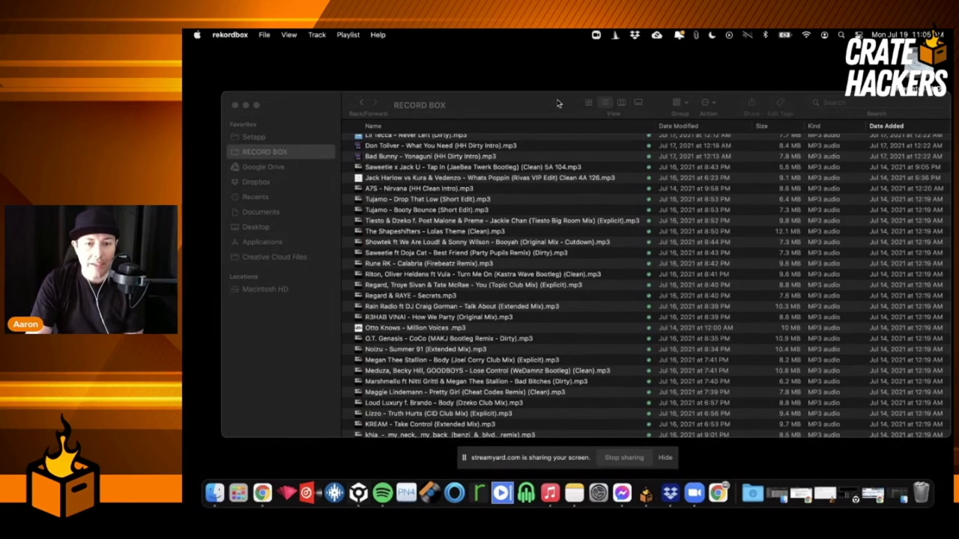
Try to move the eight tracks from the untitled folder into the RECORD BOX folder
{"action": "left_click_drag", "start_coordinate": [539, 107], "coordinate": [598, 105]}
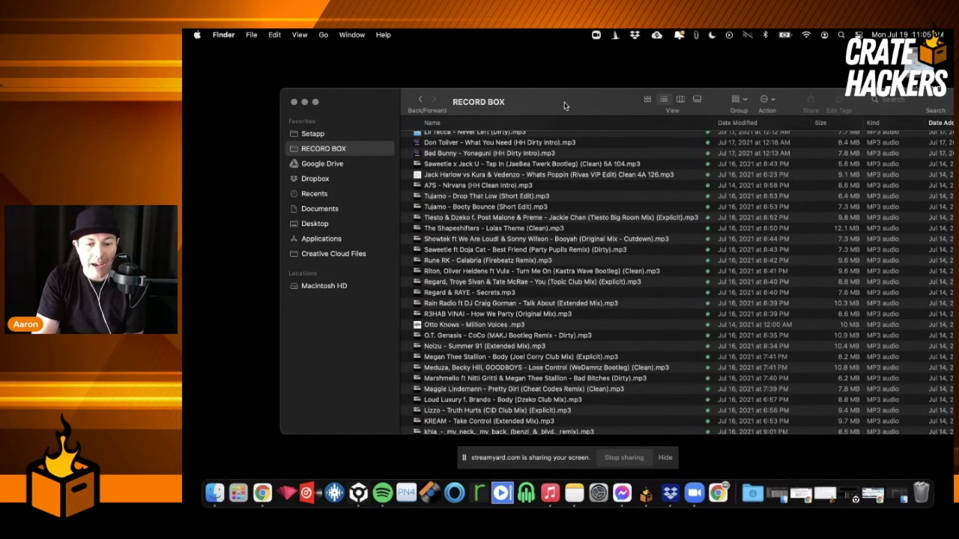
{"action": "left_click_drag", "start_coordinate": [565, 105], "coordinate": [639, 95]}
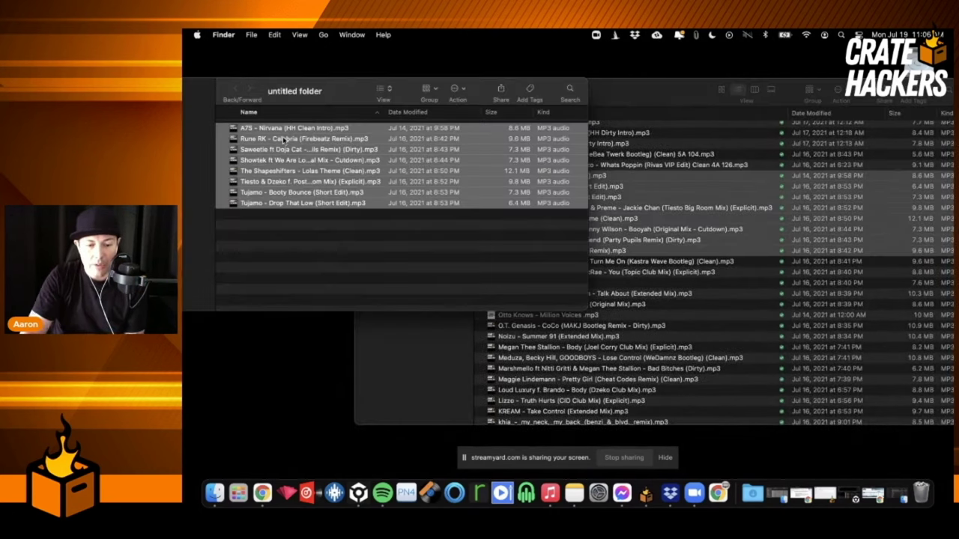
{"action": "left_click_drag", "start_coordinate": [300, 139], "coordinate": [654, 229]}
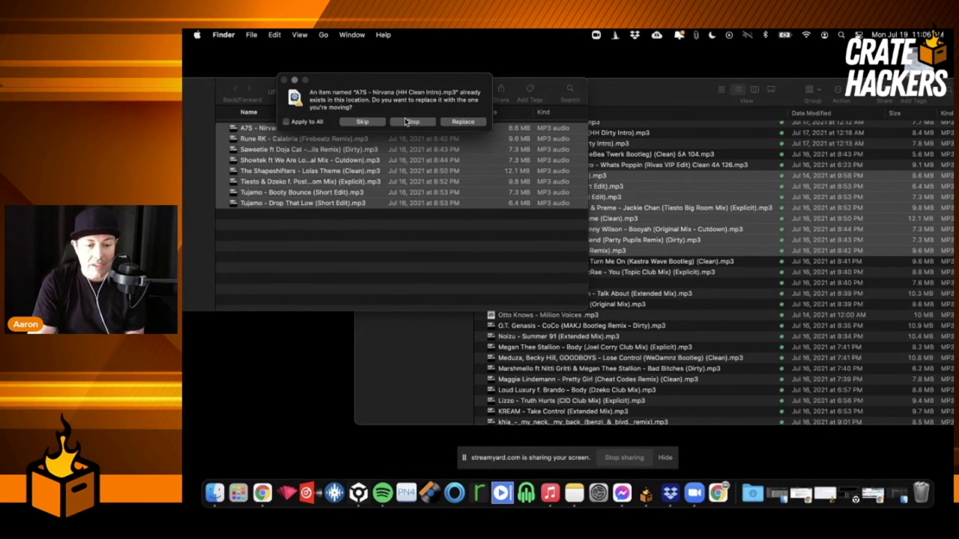
Sort the RECORD BOX folder by Date Modified, switch the sorting to Date Added and select Regard & RAYE - Secrets.mp3
{"action": "left_click", "coordinate": [649, 105]}
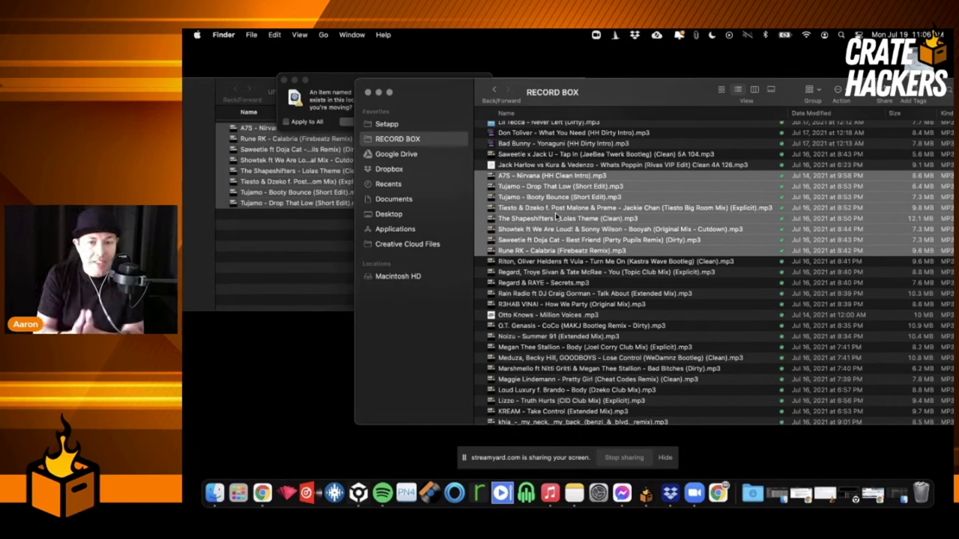
{"action": "scroll", "coordinate": [702, 222], "scroll_direction": "down", "scroll_amount": 10}
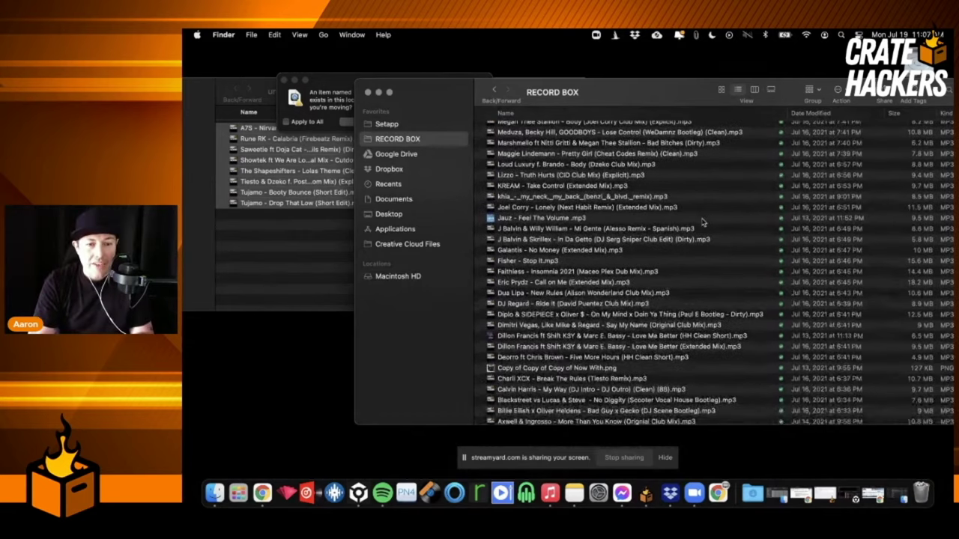
{"action": "scroll", "coordinate": [703, 221], "scroll_direction": "down", "scroll_amount": 2}
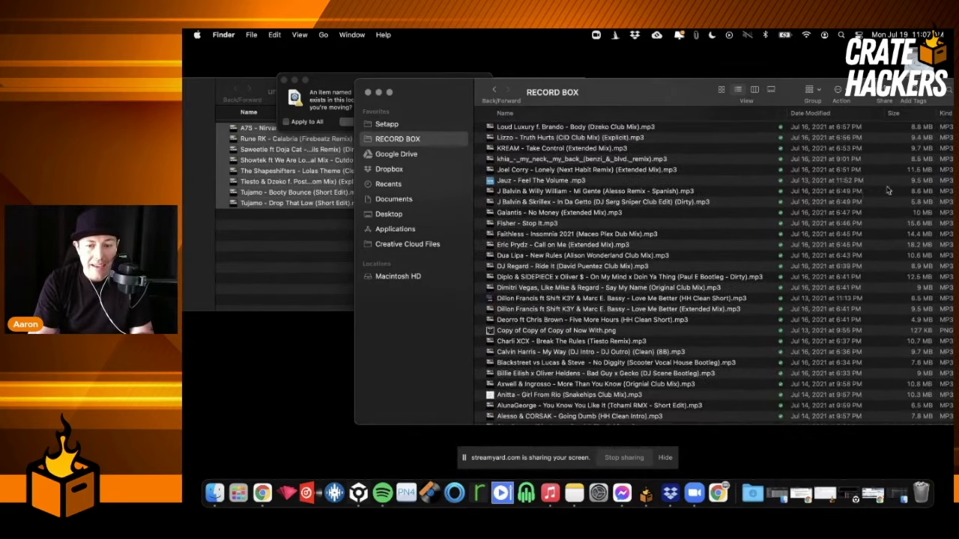
{"action": "left_click_drag", "start_coordinate": [841, 84], "coordinate": [782, 81]}
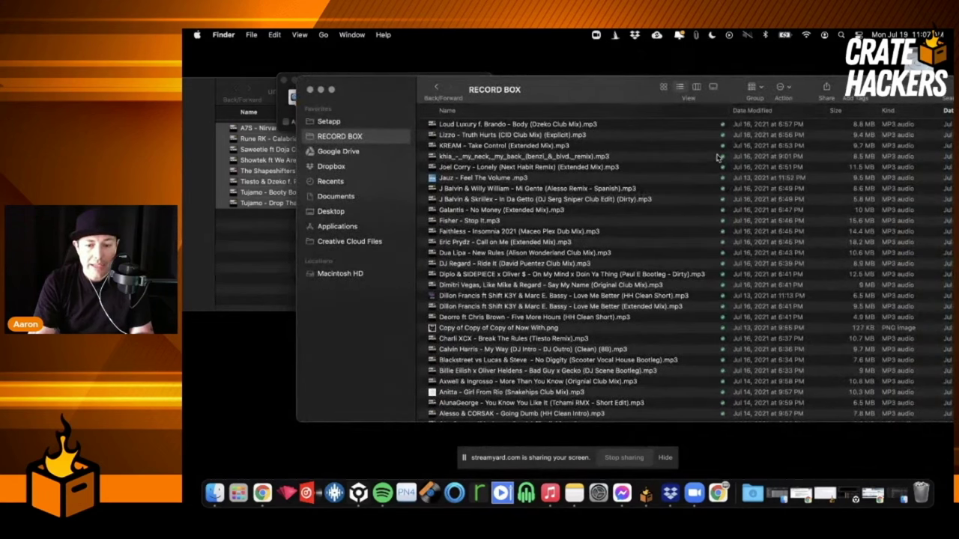
{"action": "left_click", "coordinate": [768, 111]}
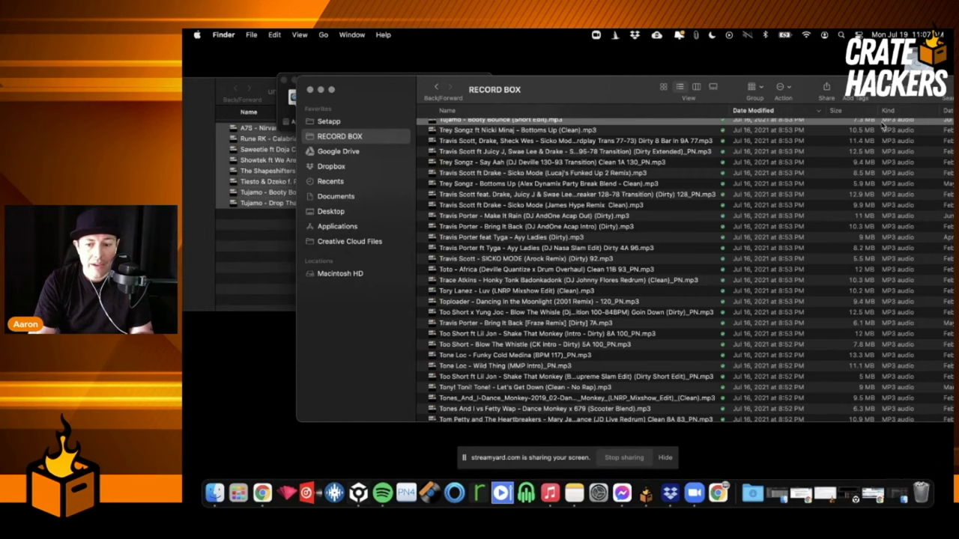
{"action": "scroll", "coordinate": [883, 126], "scroll_direction": "right", "scroll_amount": 2}
{"action": "left_click", "coordinate": [937, 111]}
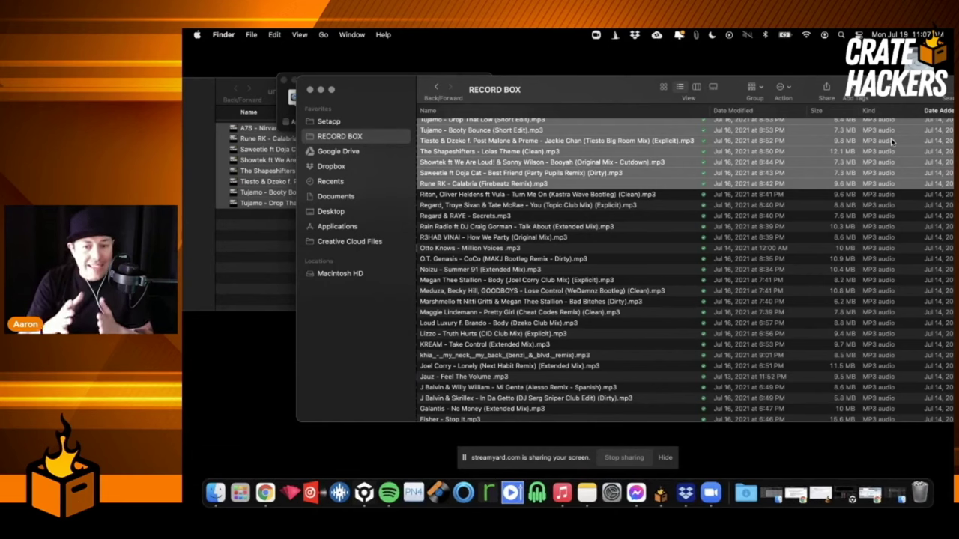
{"action": "left_click", "coordinate": [574, 216]}
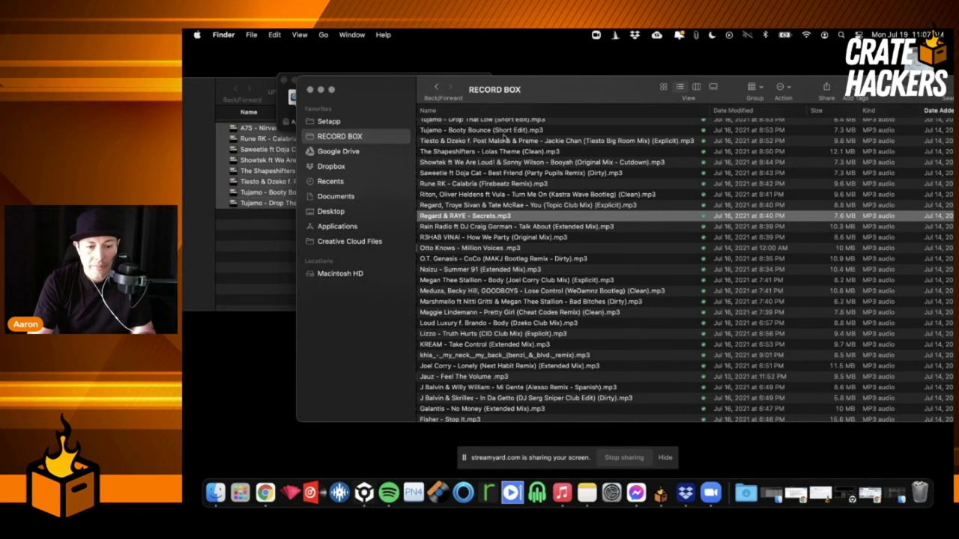
Stop the pending move at the duplicate-file prompt and shift the RECORD BOX window aside to compare it with the untitled folder
{"action": "left_click", "coordinate": [283, 92]}
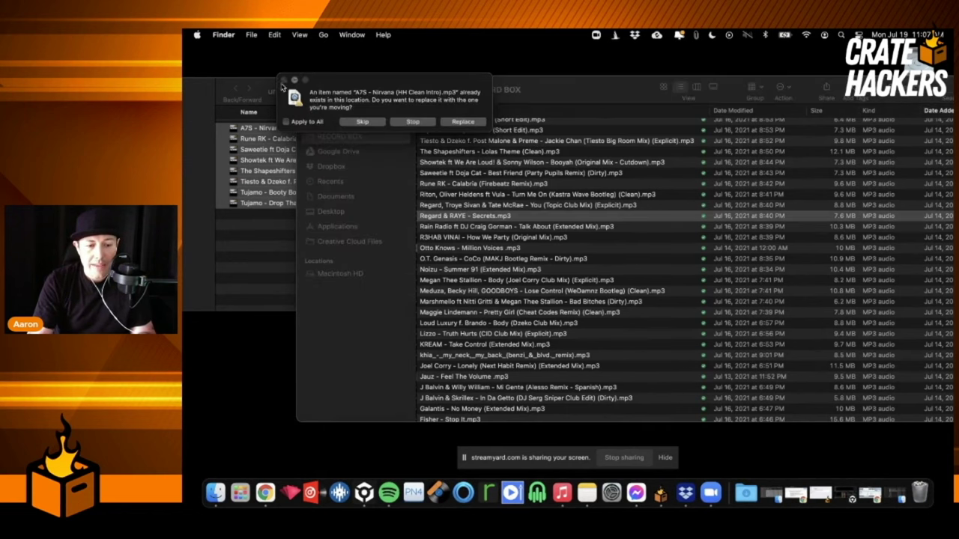
{"action": "left_click", "coordinate": [424, 127]}
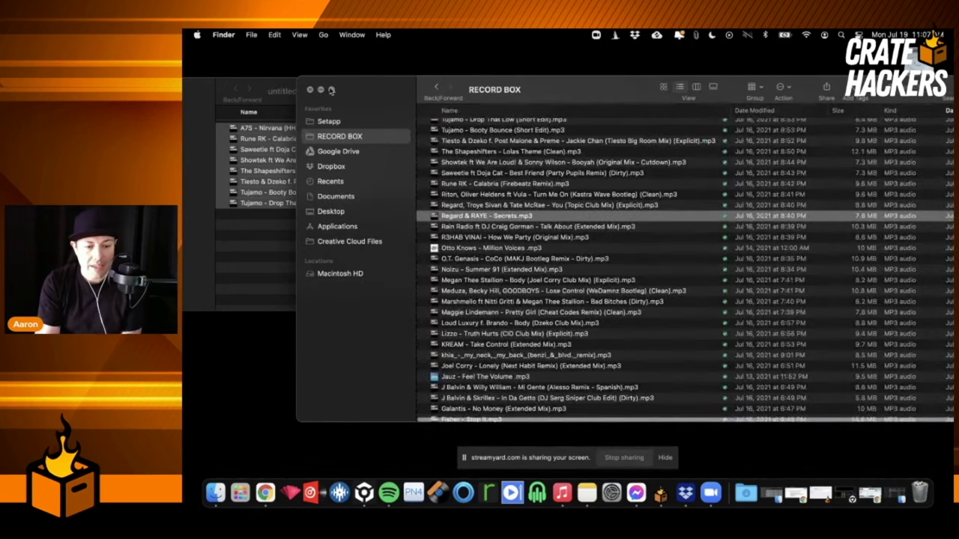
{"action": "left_click_drag", "start_coordinate": [357, 86], "coordinate": [439, 103]}
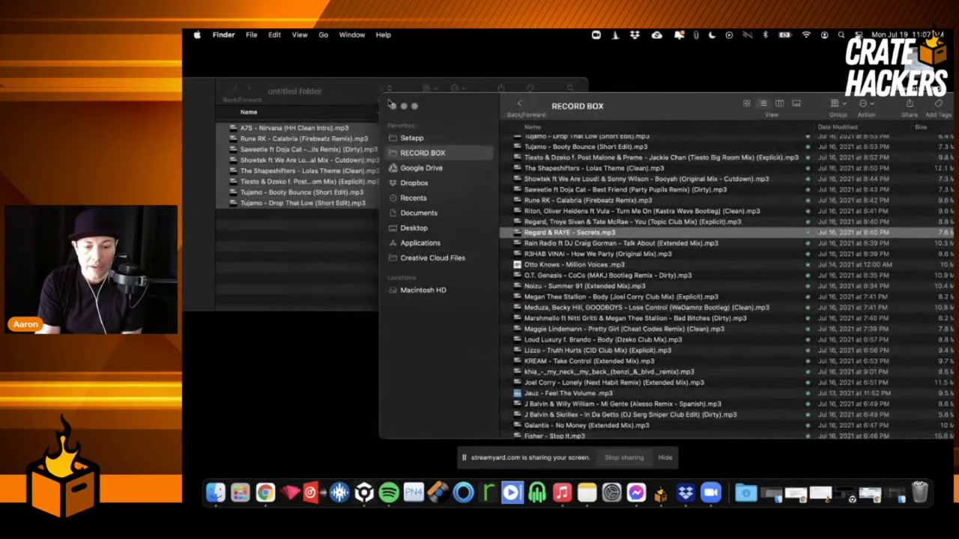
{"action": "left_click", "coordinate": [314, 172]}
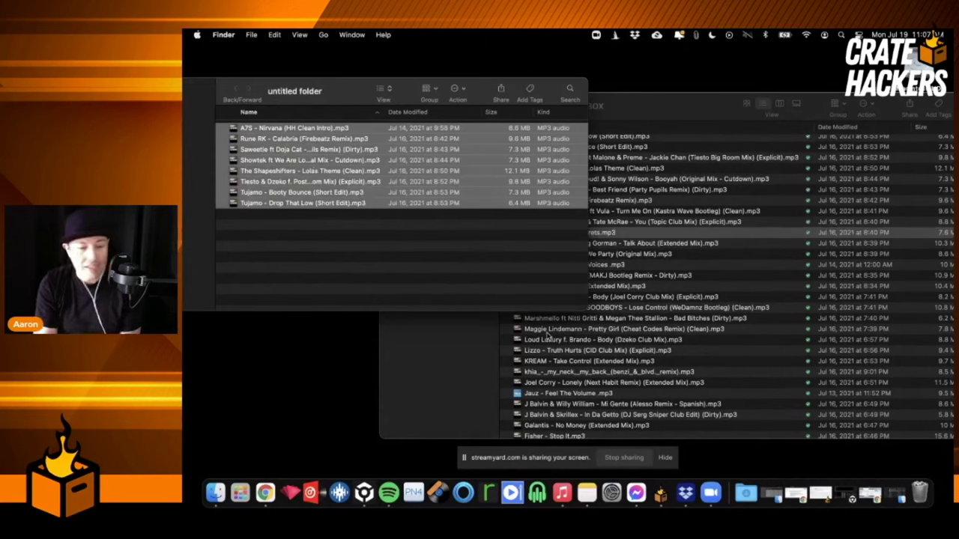
{"action": "key", "text": "super+grave"}
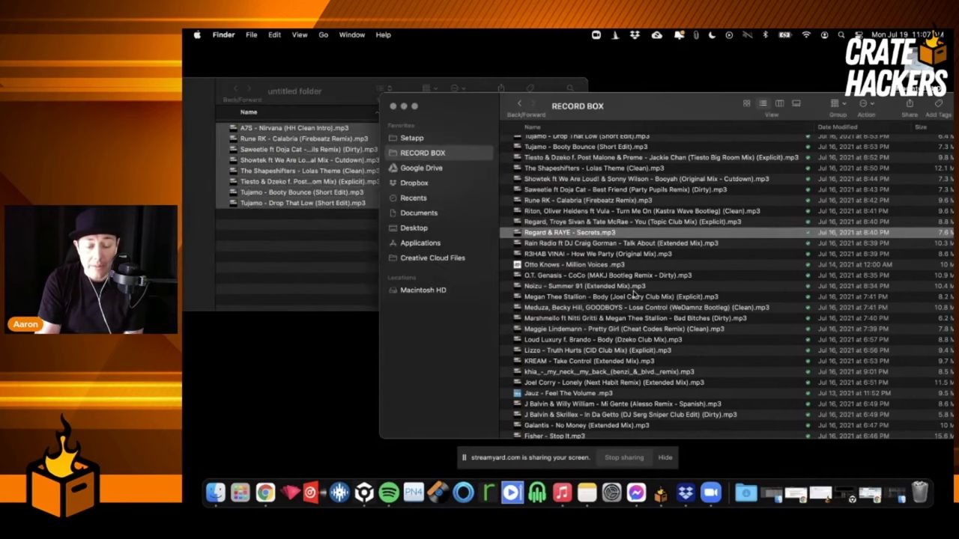
Switch to Crate Hackers, open the Folder Flattener tool and confirm that the source folder has been backed up
{"action": "left_click", "coordinate": [661, 494]}
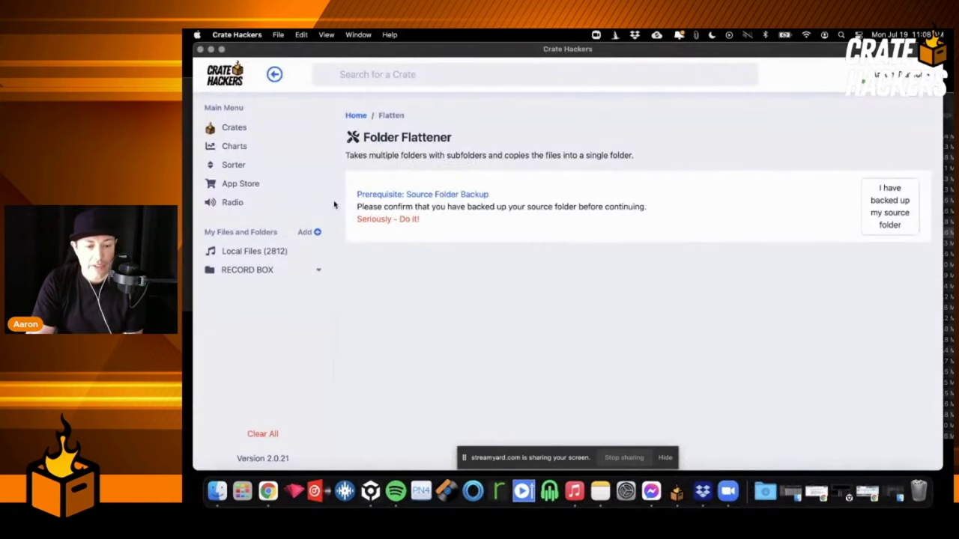
{"action": "left_click", "coordinate": [242, 80]}
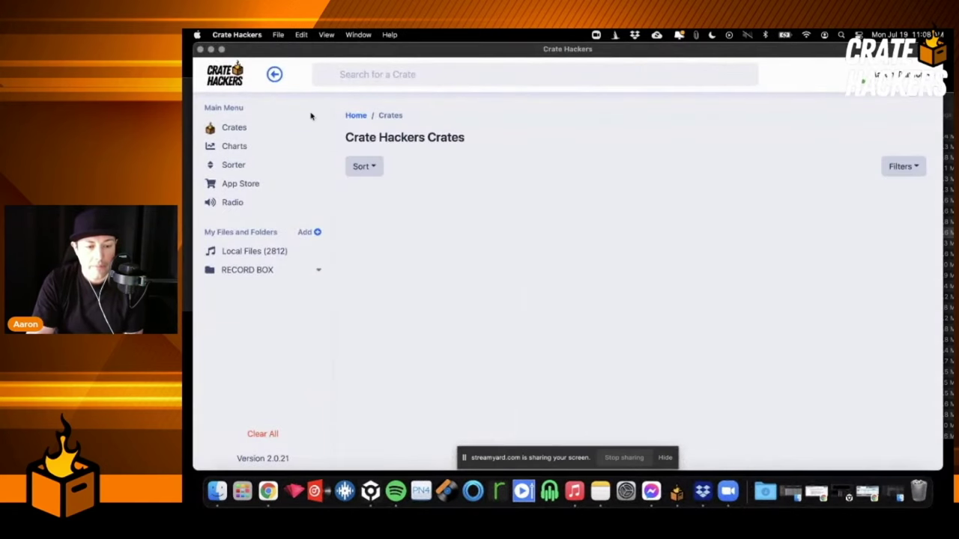
{"action": "left_click", "coordinate": [251, 184]}
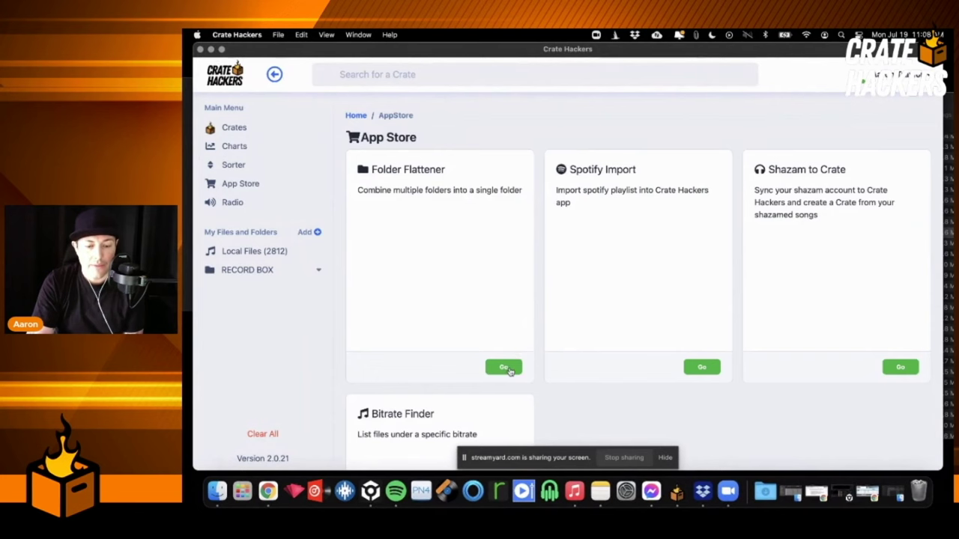
{"action": "left_click", "coordinate": [507, 373]}
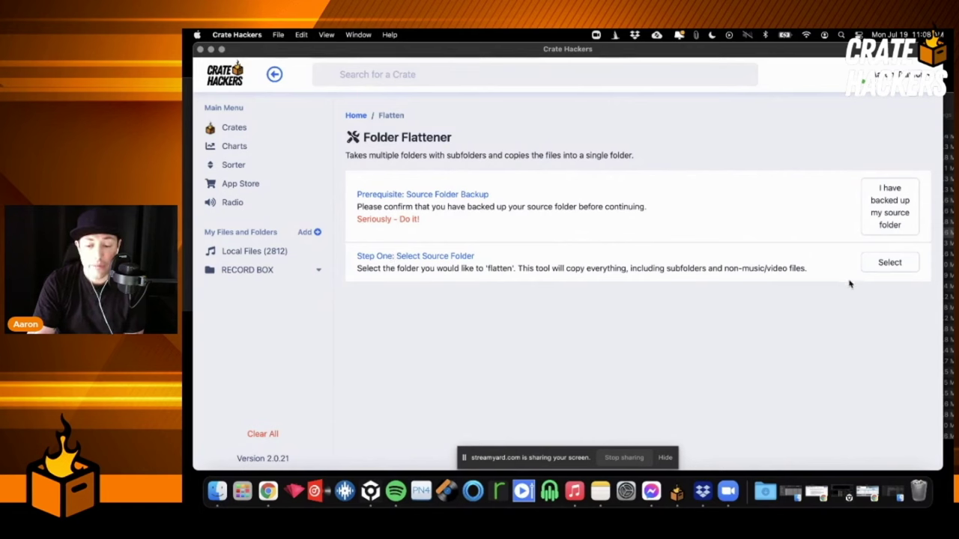
Choose the source folder for the Folder Flattener and start copying its files into a single folder
{"action": "left_click", "coordinate": [889, 262]}
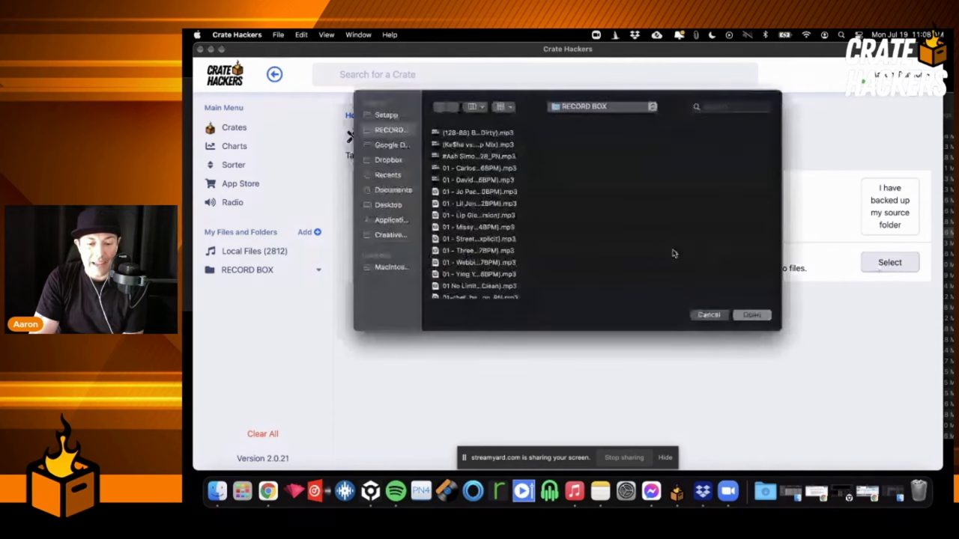
{"action": "key", "text": "Return"}
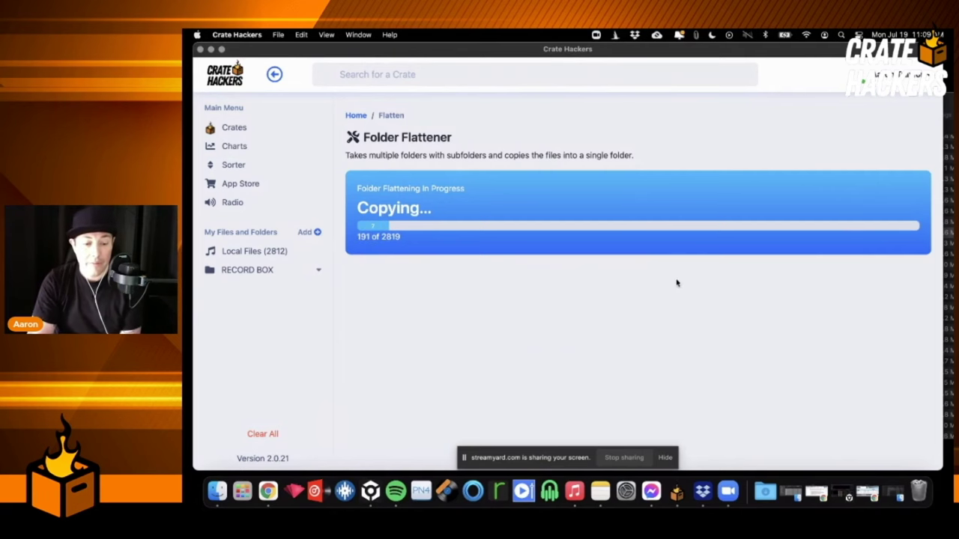